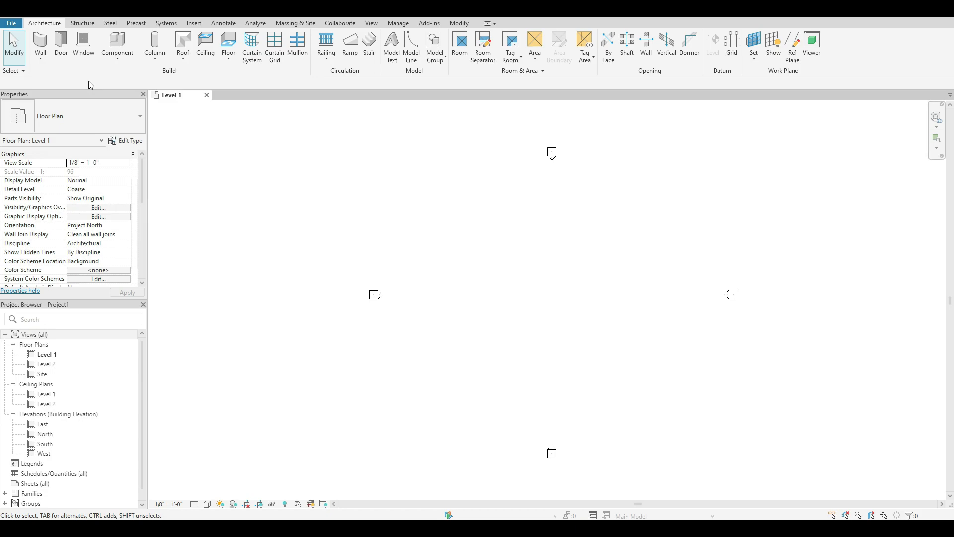
- Start a new architectural wall and choose the Basic Wall type Generic - 5"
click(44, 59)
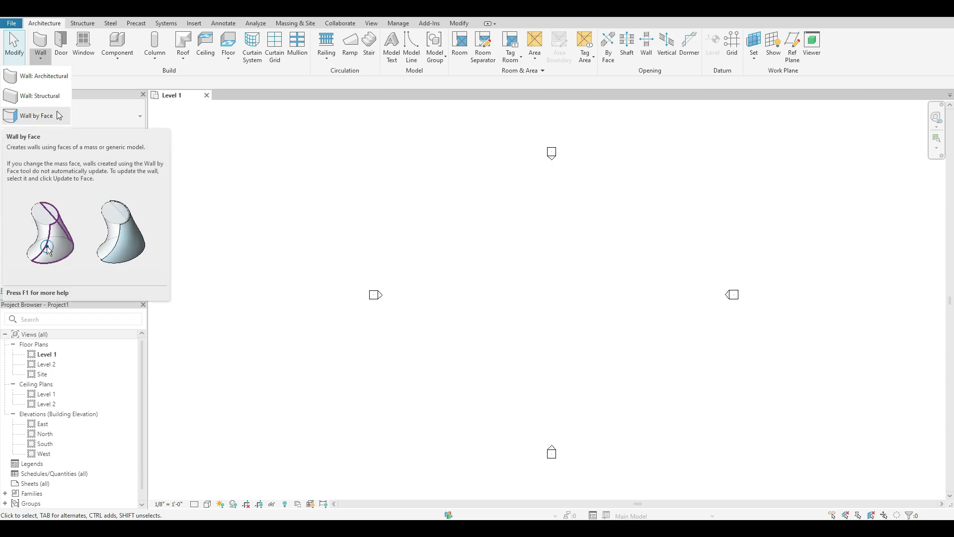
click(43, 60)
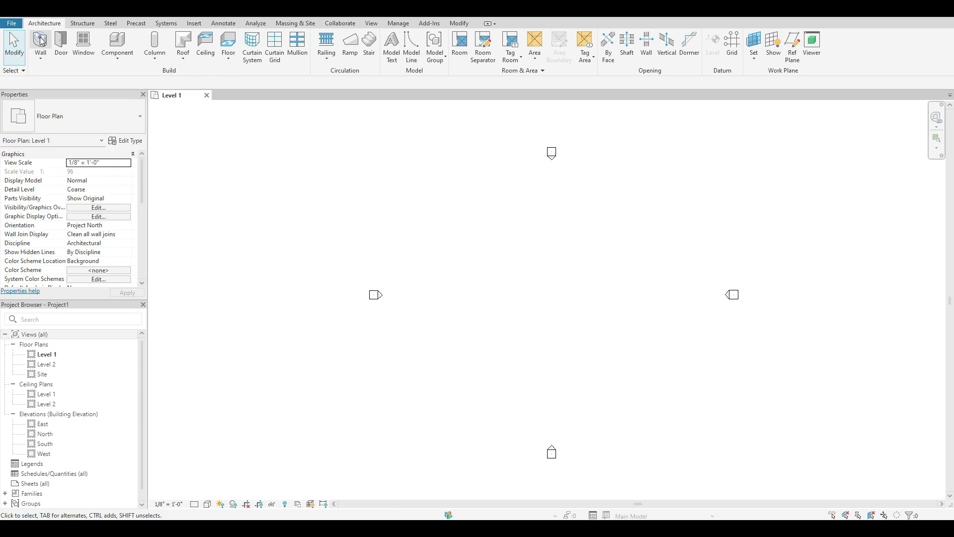
click(42, 41)
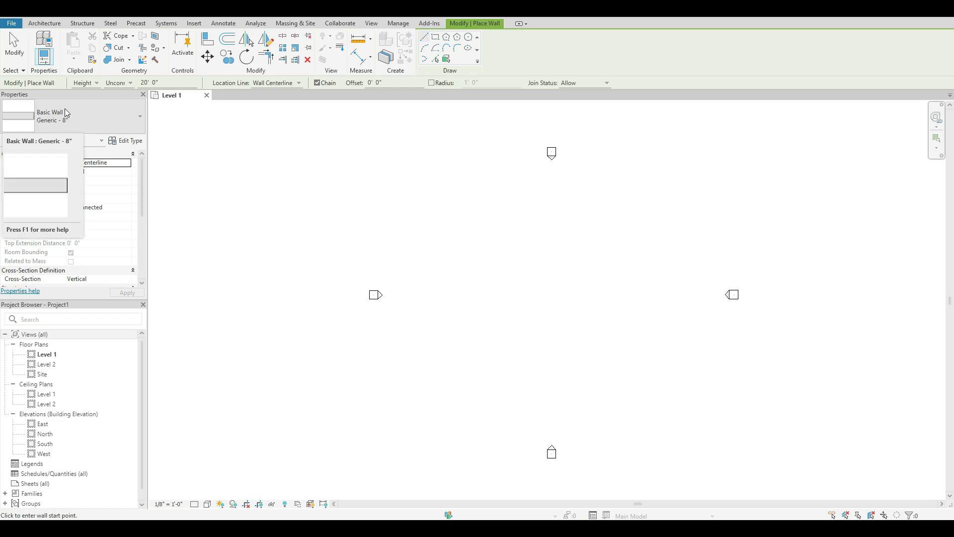
click(139, 118)
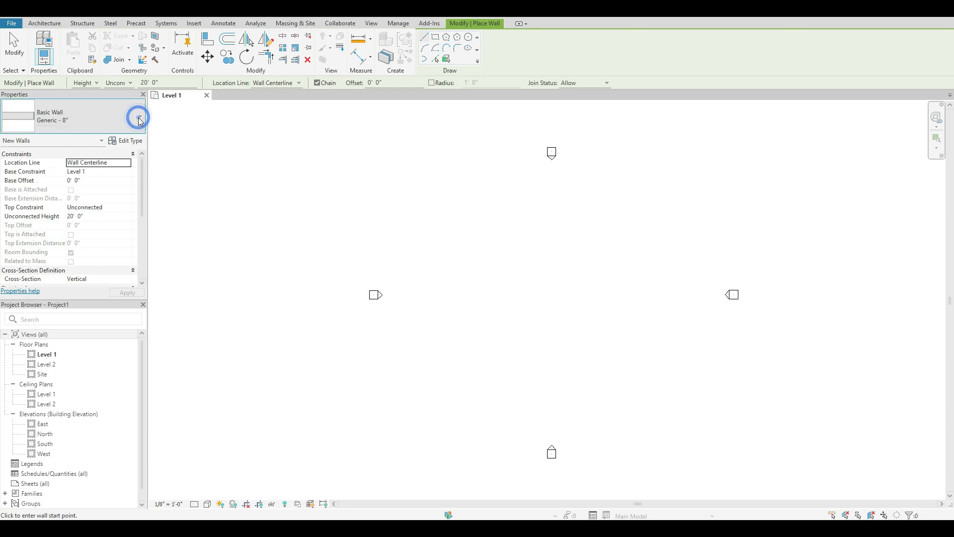
click(140, 122)
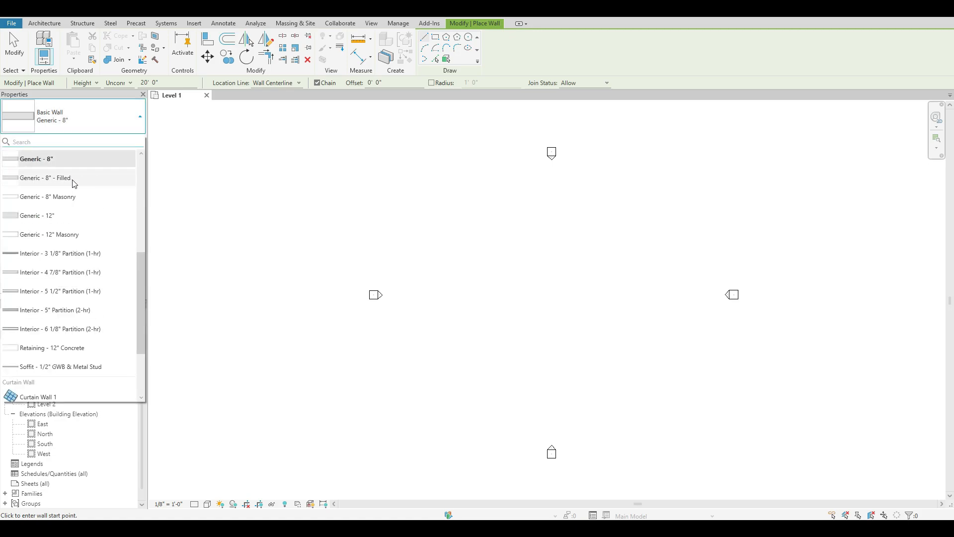
scroll(96, 330, up, 2)
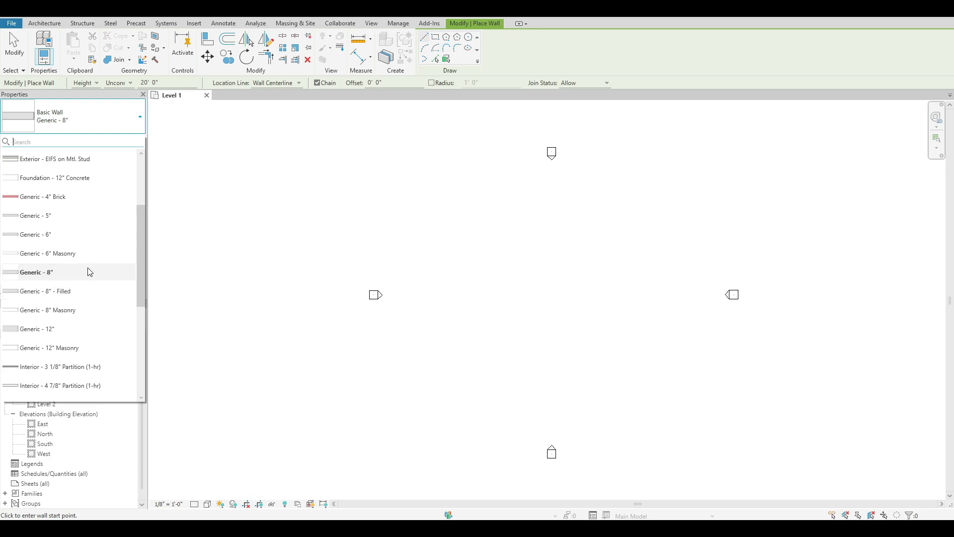
scroll(85, 268, up, 1)
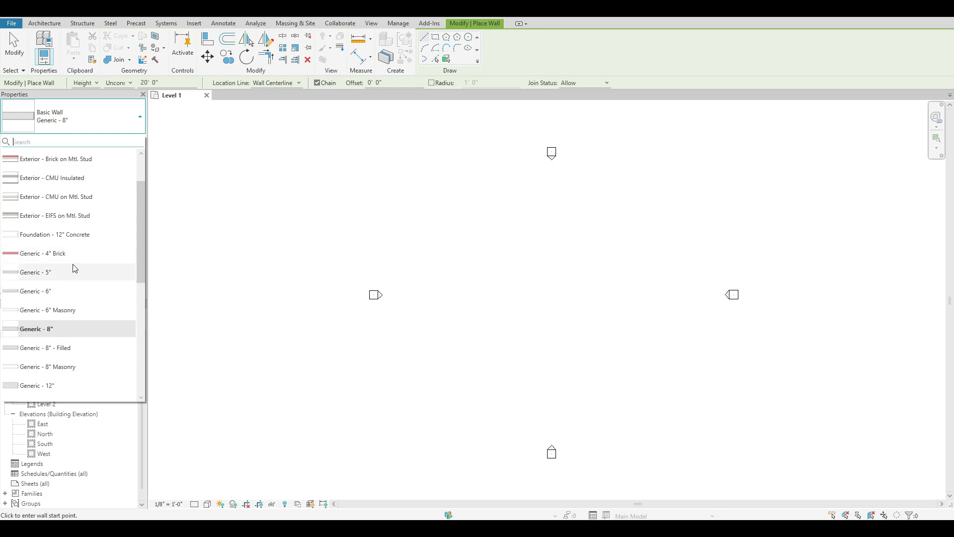
scroll(73, 268, down, 1)
scroll(73, 269, down, 1)
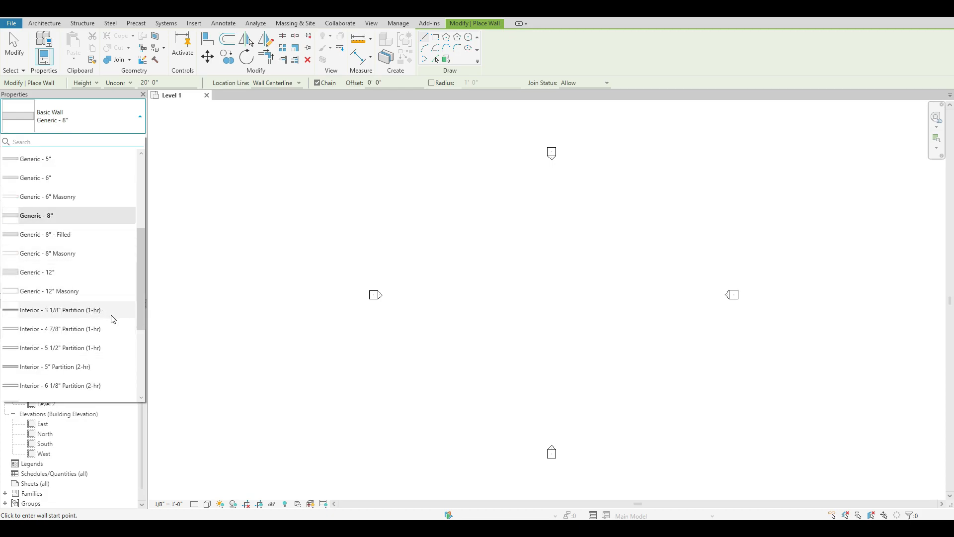
mouse_move(101, 333)
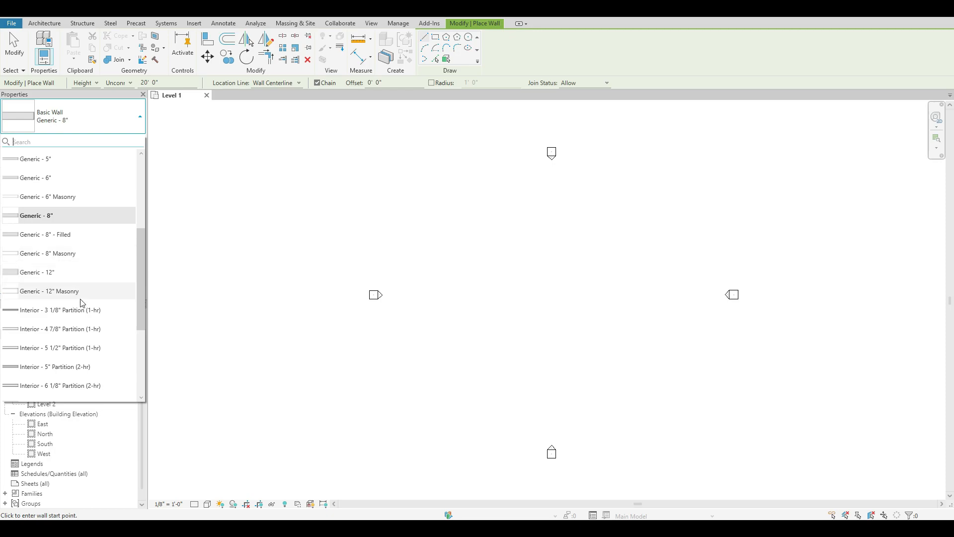
scroll(82, 302, down, 3)
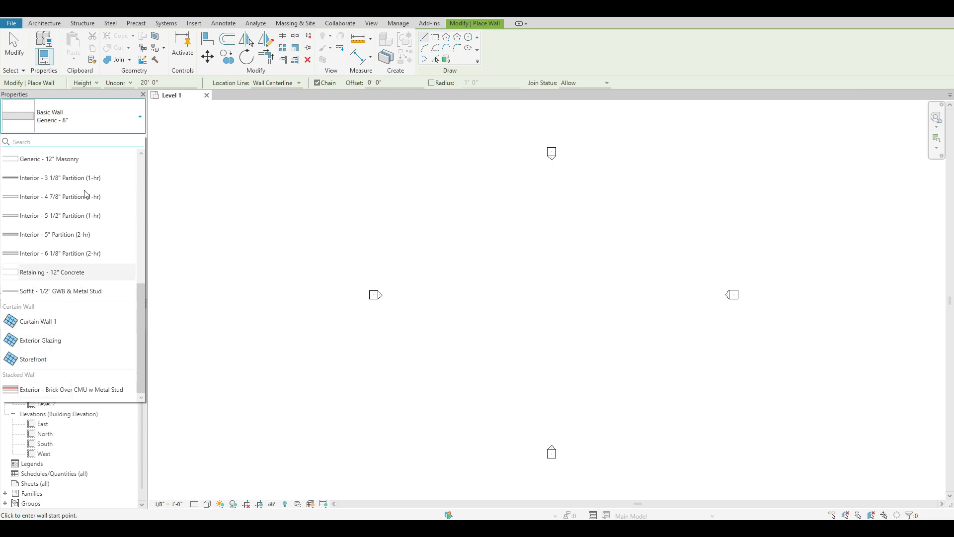
scroll(91, 297, up, 3)
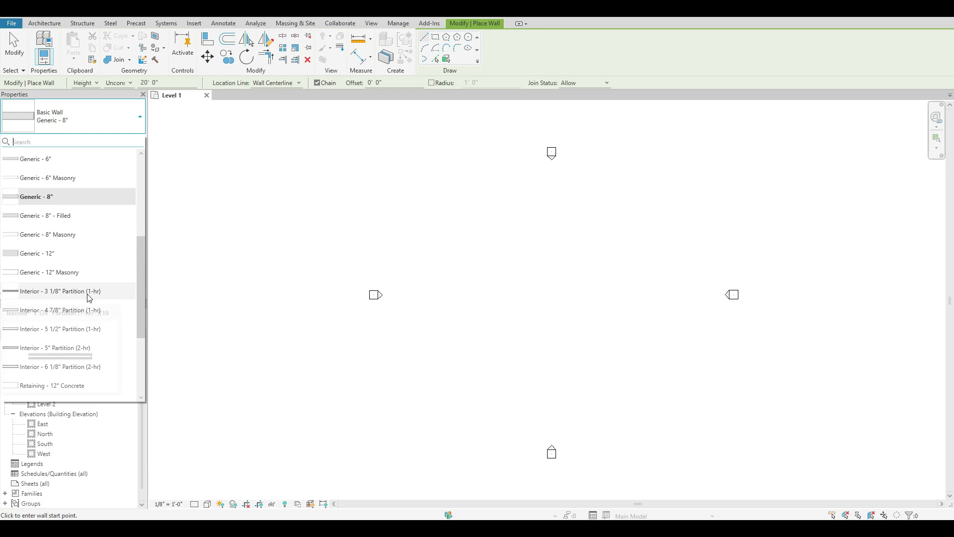
scroll(80, 271, up, 3)
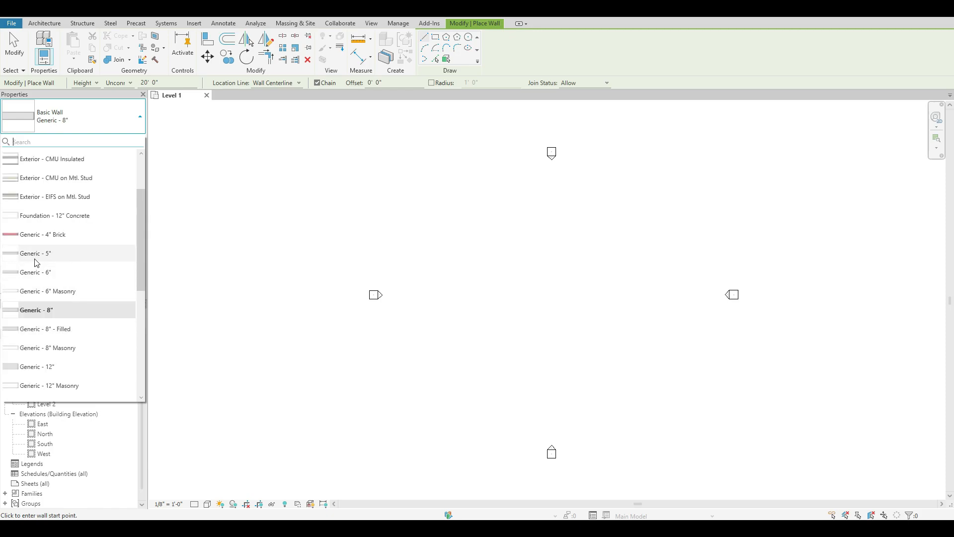
click(92, 253)
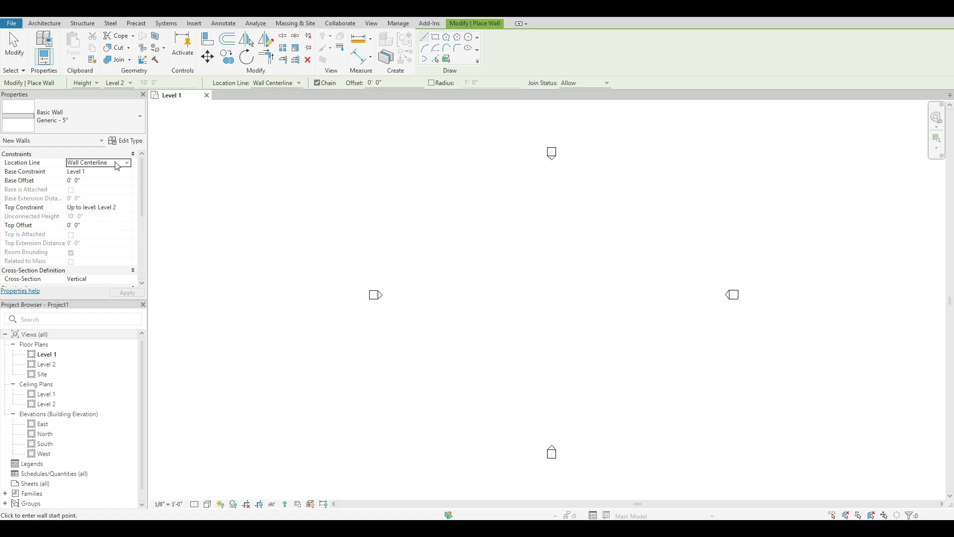
- Set the new wall's location line to Finish Face: Interior
click(117, 163)
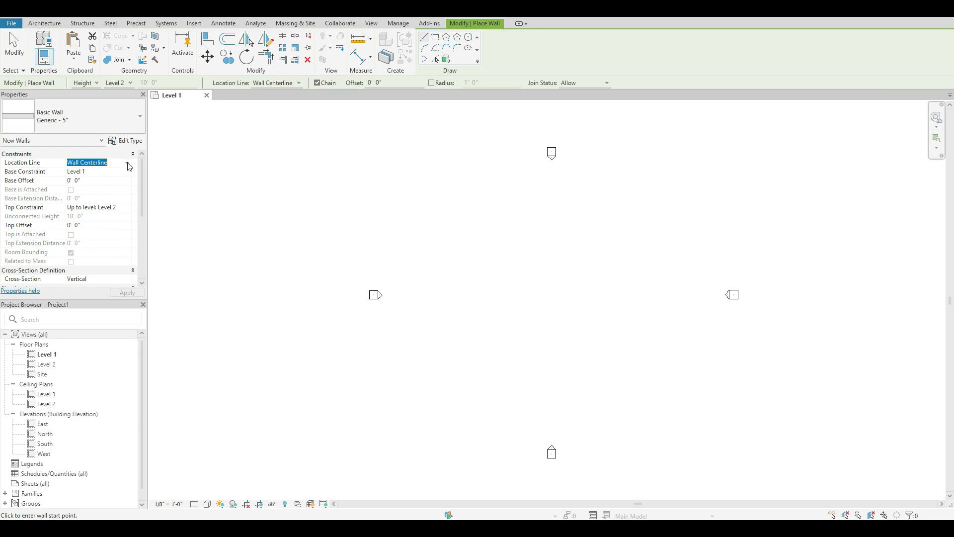
click(128, 164)
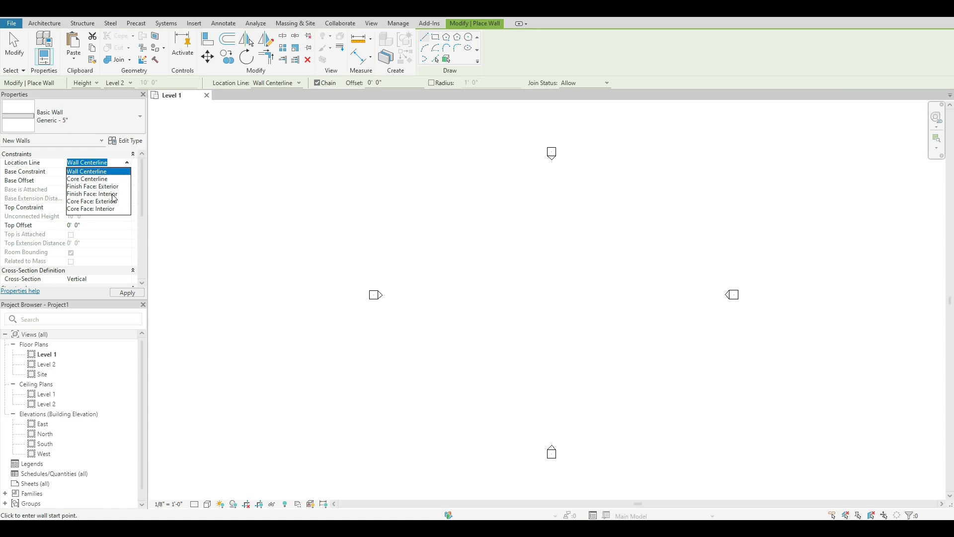
click(111, 194)
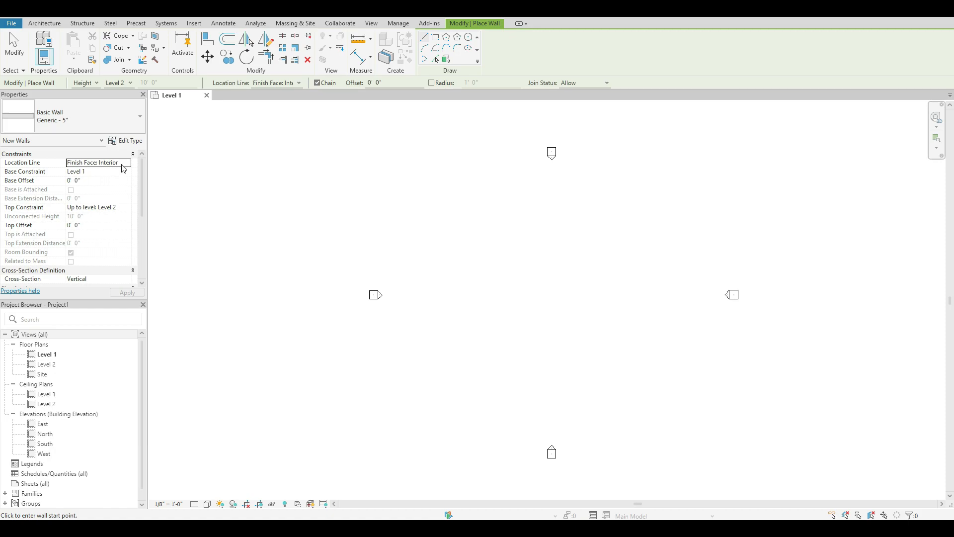
- Switch the new wall's top constraint to Unconnected and back to Up to level: Level 2
click(122, 208)
click(128, 208)
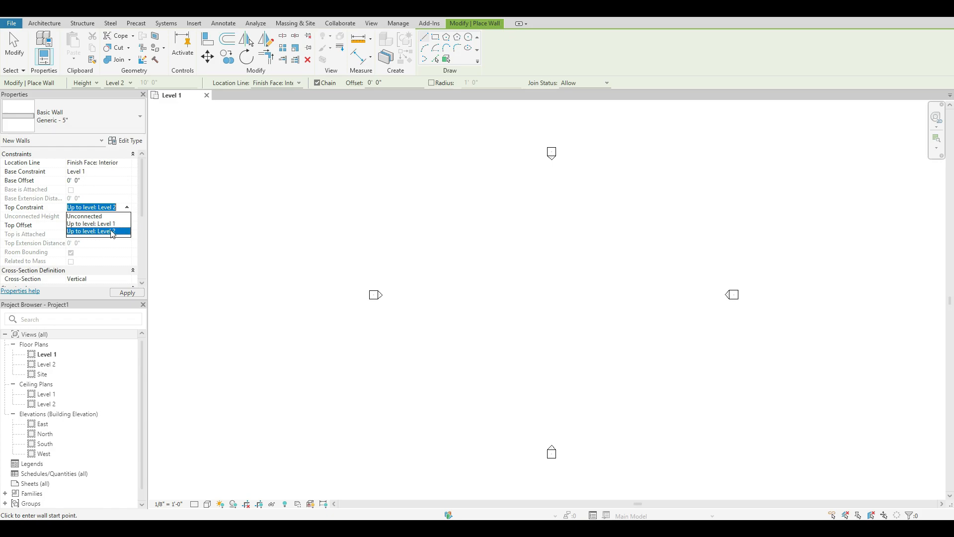
click(84, 217)
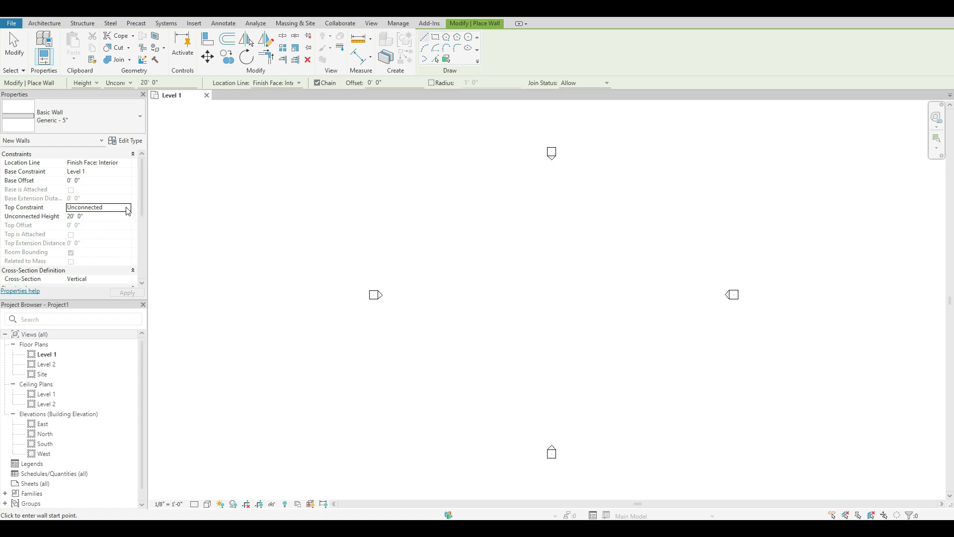
click(128, 209)
click(127, 208)
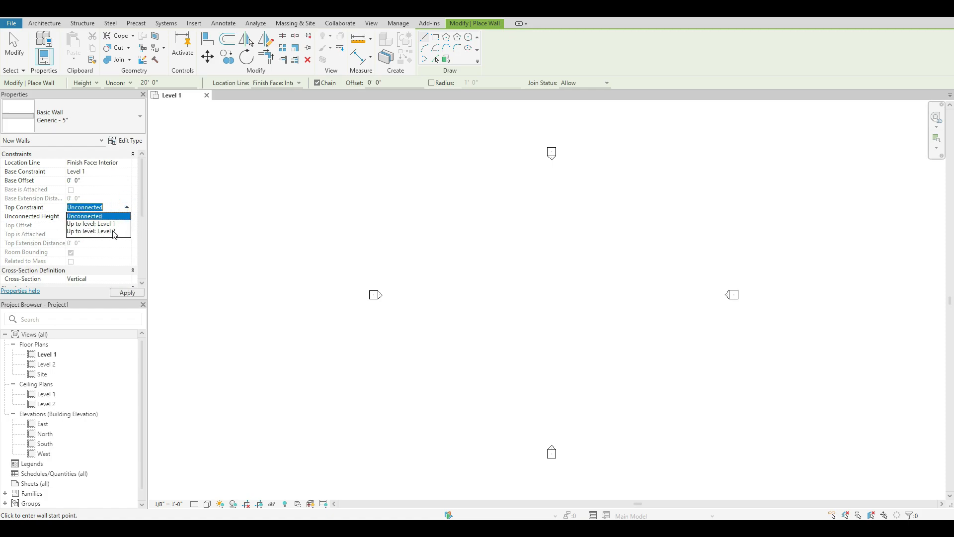
click(114, 232)
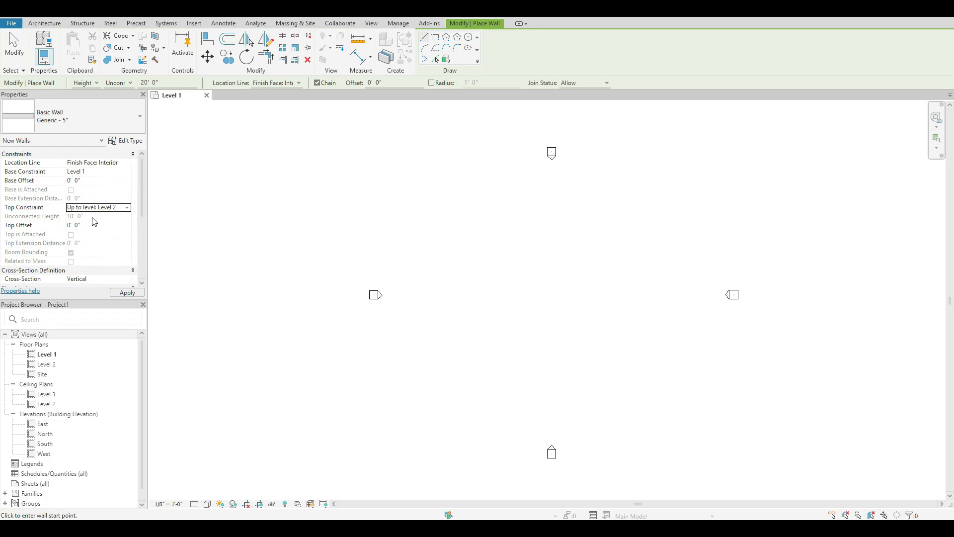
- Try an unconnected height of 15 for the new wall, and return its top constraint to Up to level: Level 2
click(21, 211)
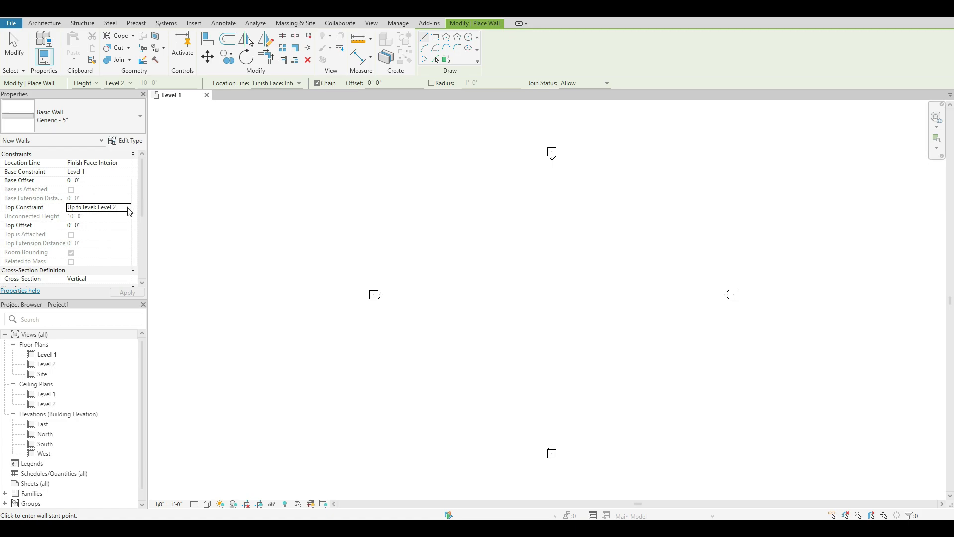
click(129, 212)
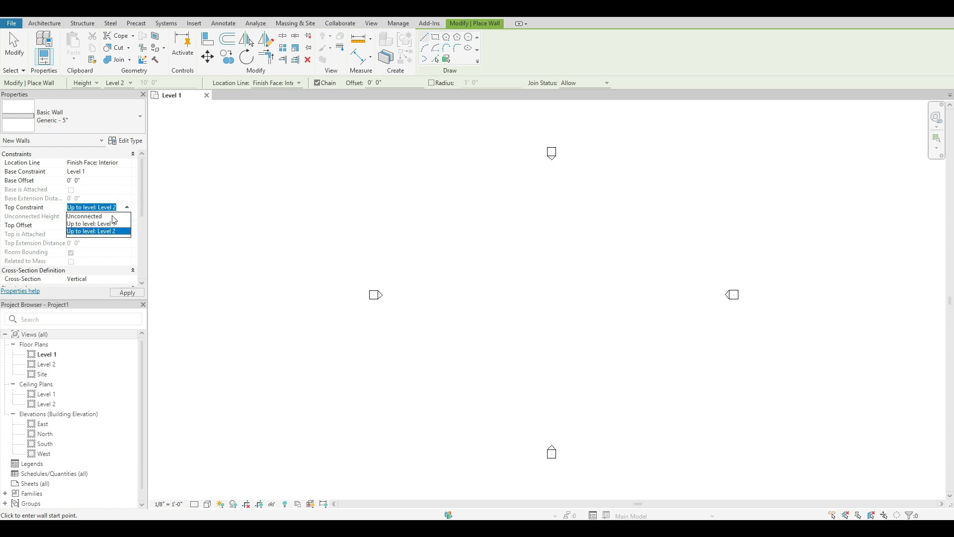
click(109, 216)
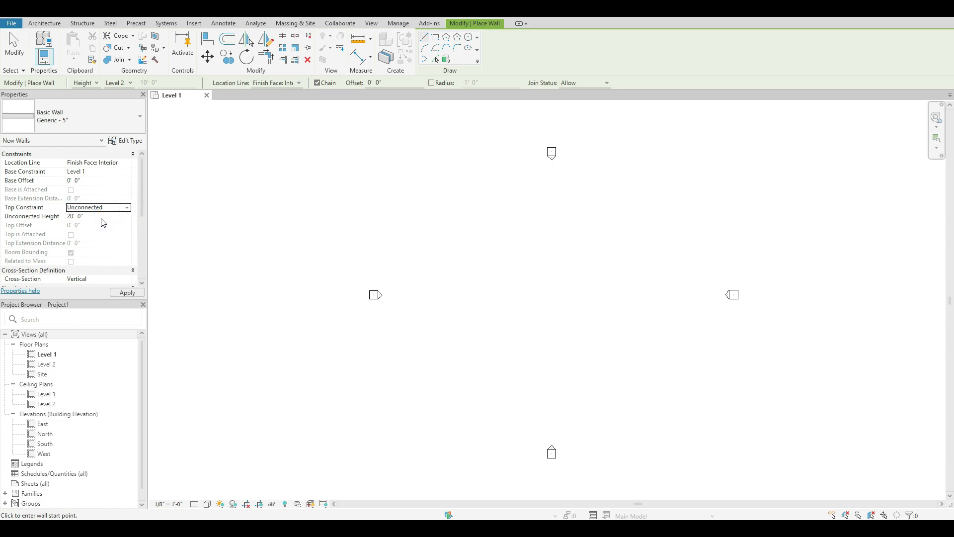
click(99, 216)
text(15)
click(97, 217)
click(129, 211)
click(128, 211)
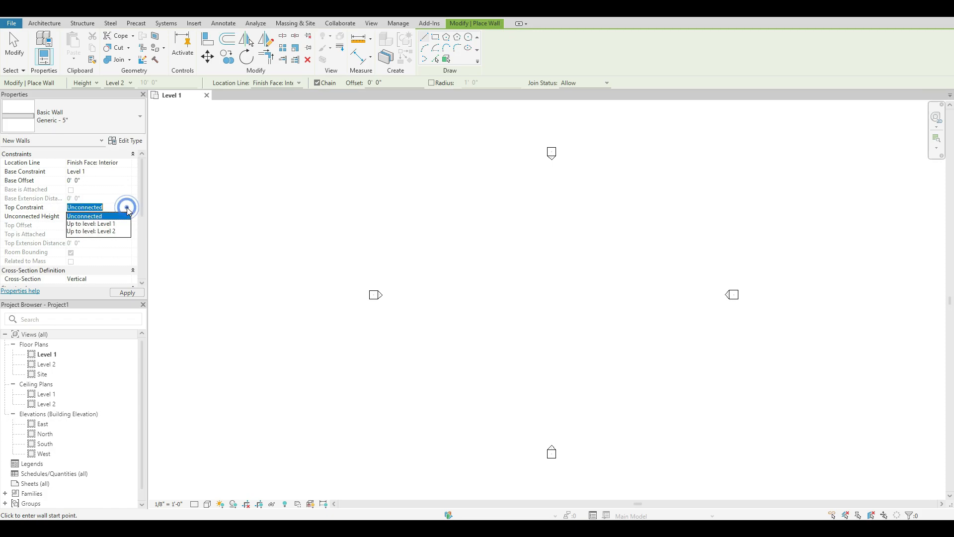
click(111, 231)
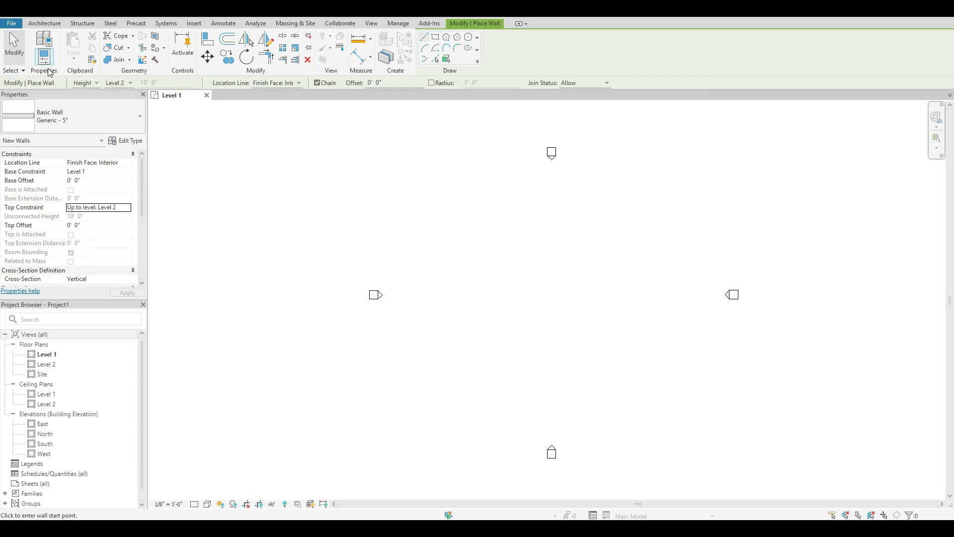
- Switch the Chain option off and back on, and choose the straight Line draw method for the wall
click(317, 83)
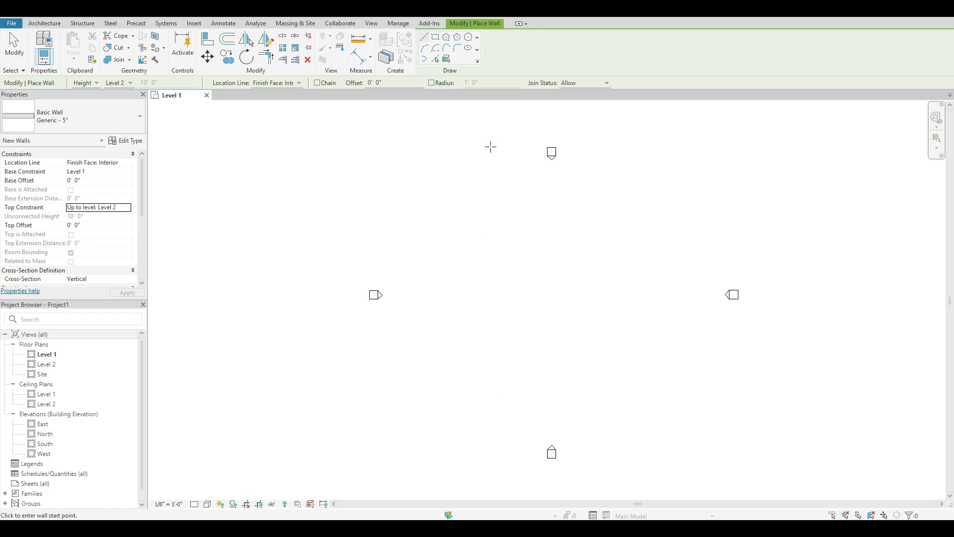
click(318, 83)
click(425, 37)
- Draw a horizontal wall 20' long, running right from a start point in the upper area between the elevation markers
click(457, 247)
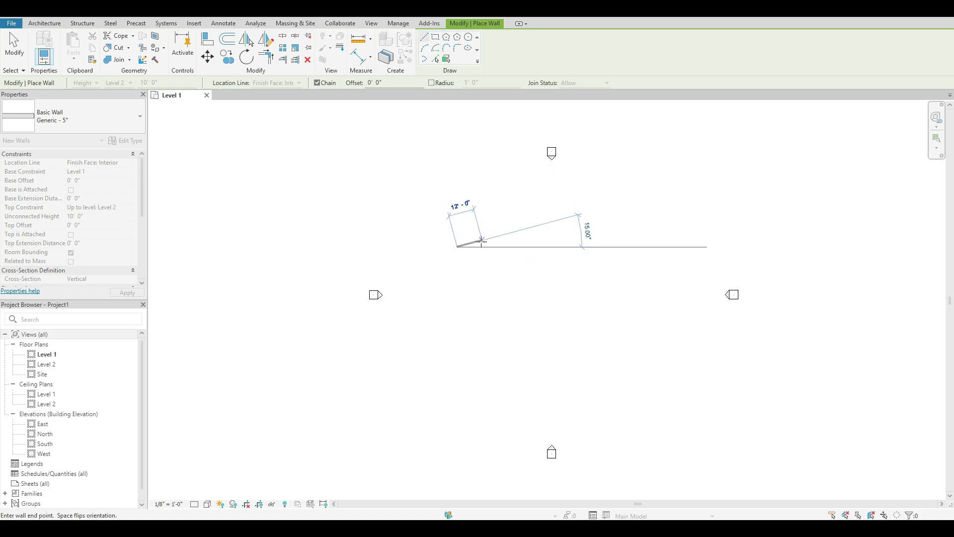
scroll(469, 247, up, 3)
scroll(468, 248, up, 1)
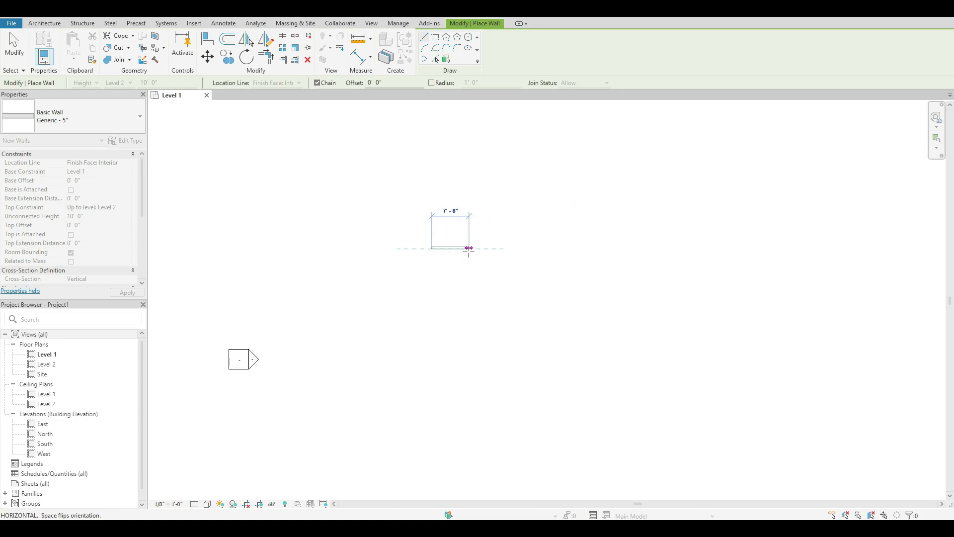
scroll(468, 249, up, 1)
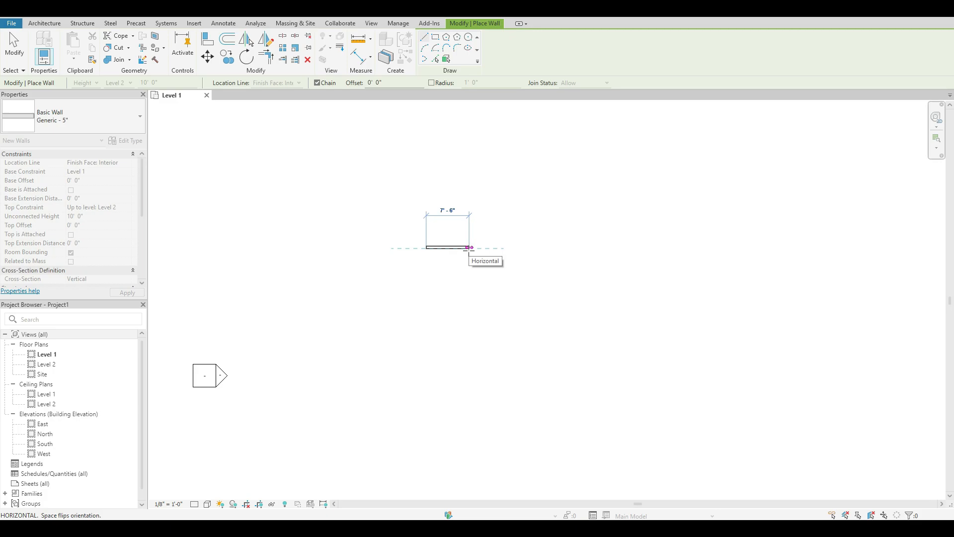
scroll(470, 248, up, 3)
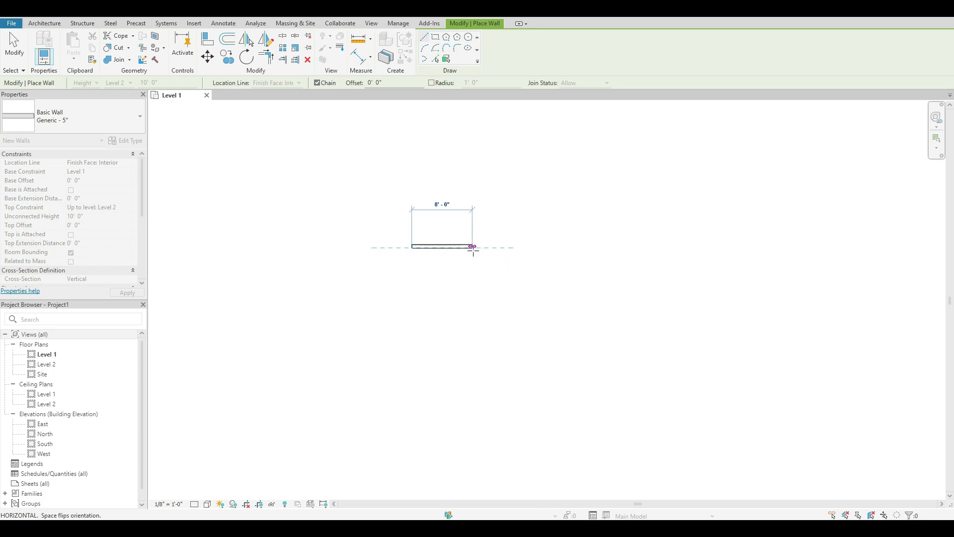
scroll(471, 247, up, 2)
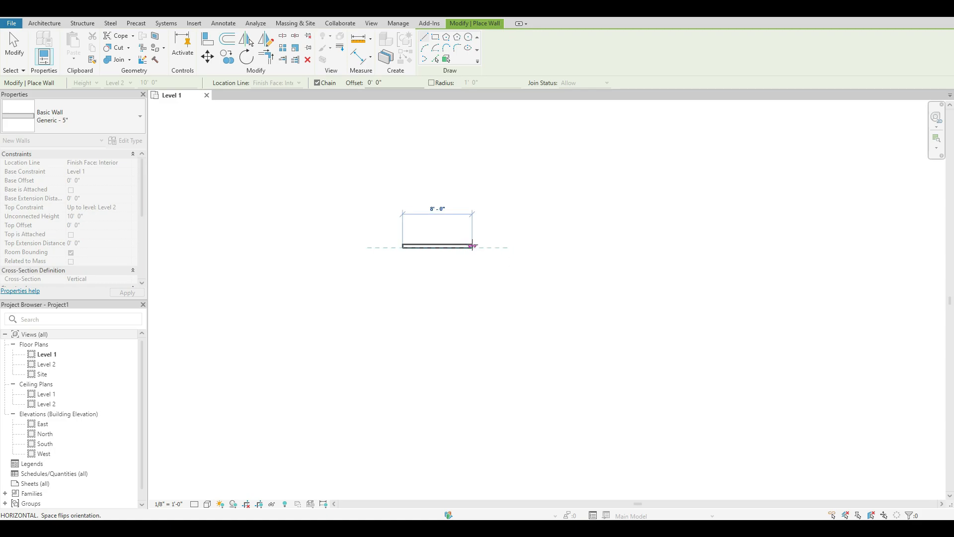
scroll(472, 246, down, 3)
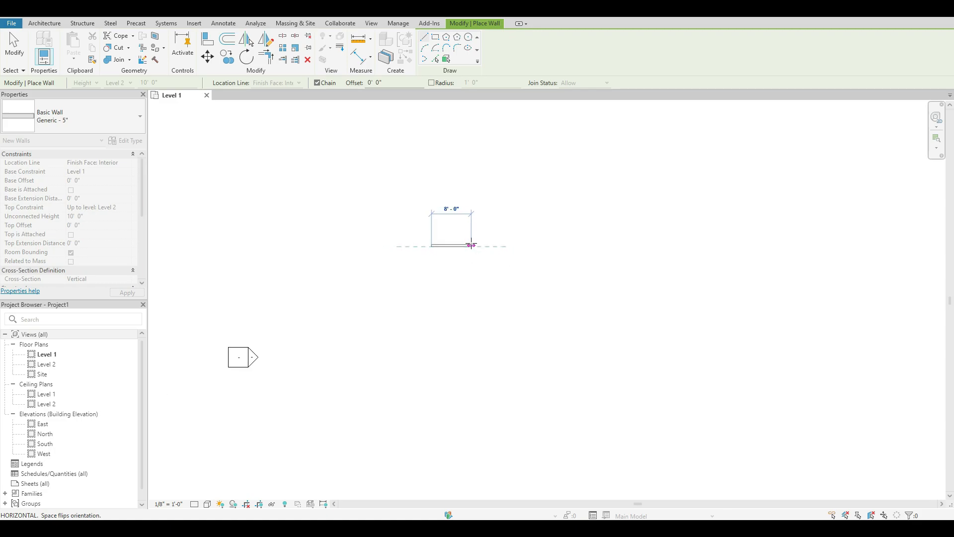
scroll(471, 245, down, 1)
scroll(473, 245, down, 1)
scroll(473, 245, up, 1)
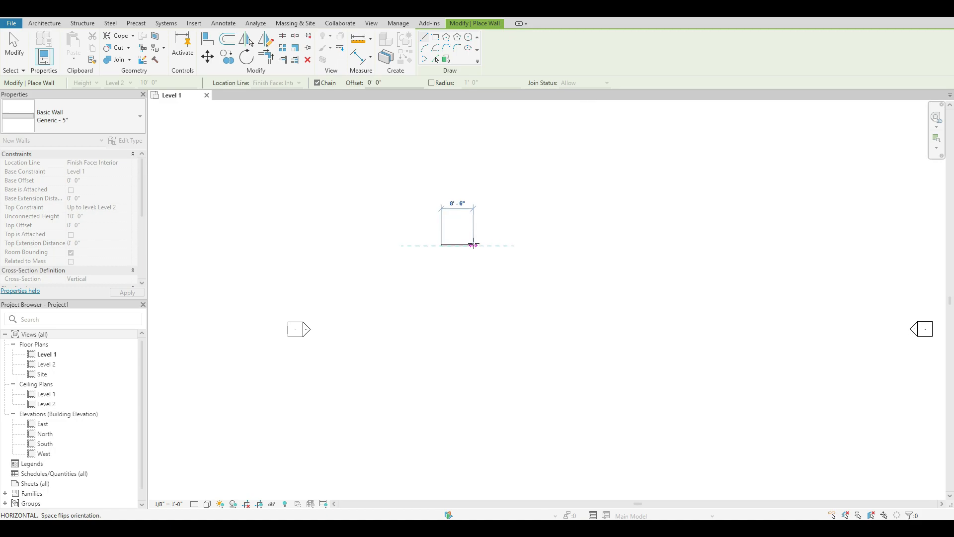
scroll(472, 247, up, 3)
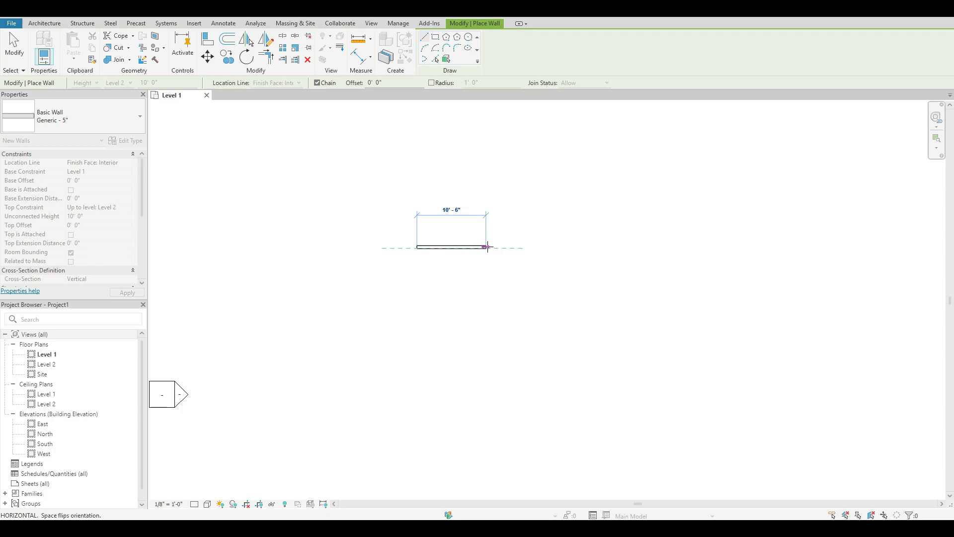
text(20')
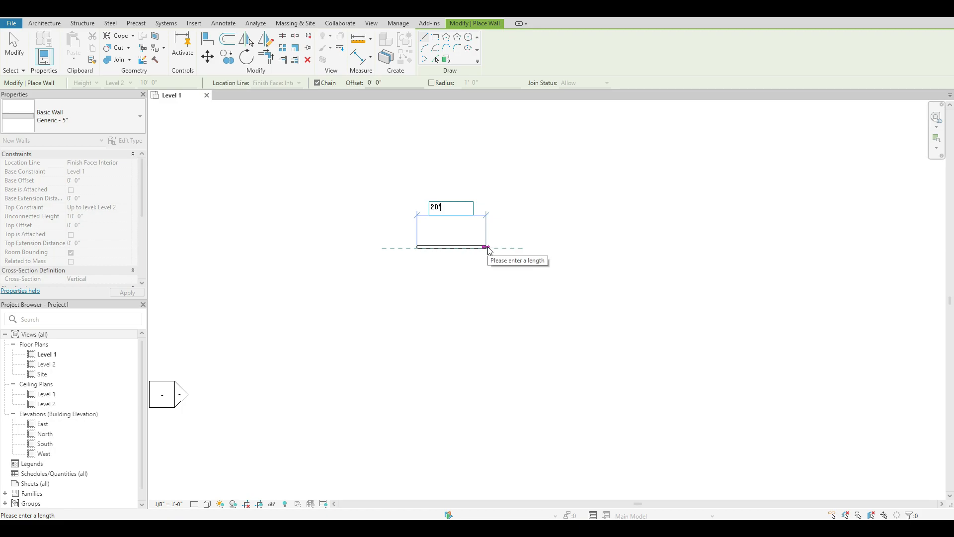
key(Return)
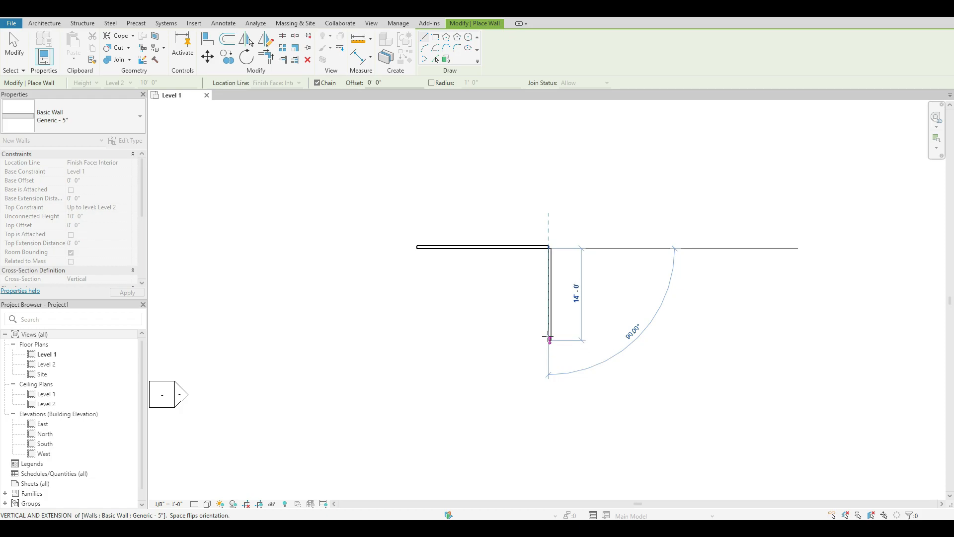
- Continue the chain with a vertical wall about 12' long down from the horizontal wall's right end, and end the chain
scroll(548, 343, up, 2)
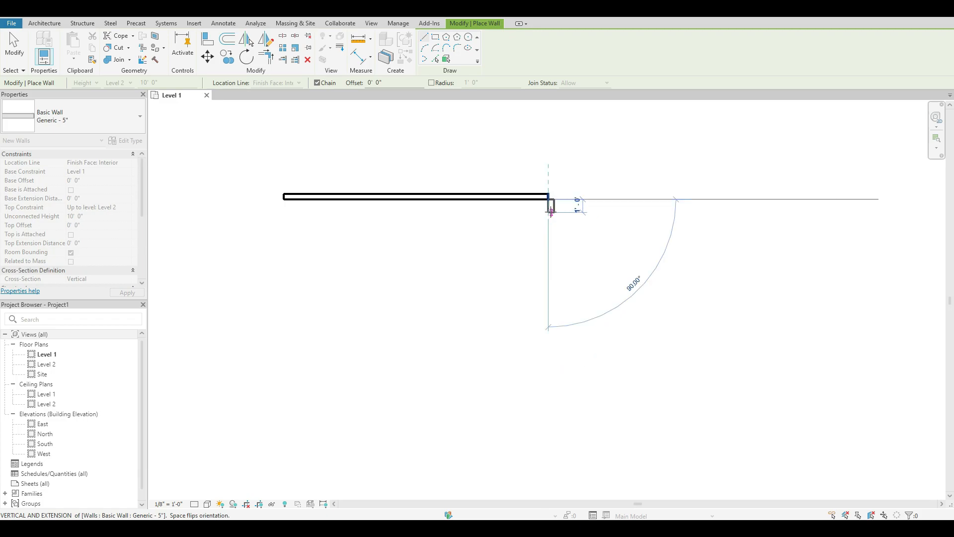
scroll(550, 211, up, 2)
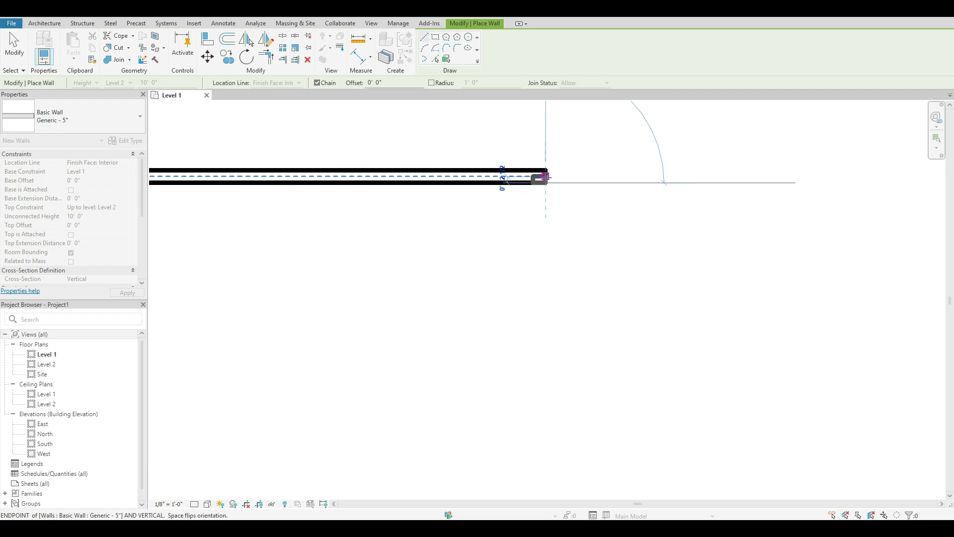
click(545, 177)
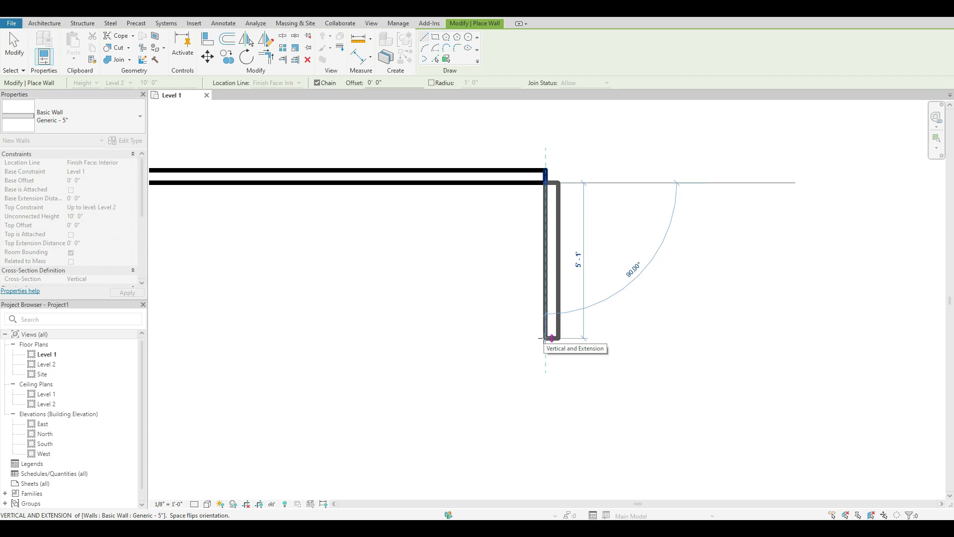
scroll(541, 338, down, 3)
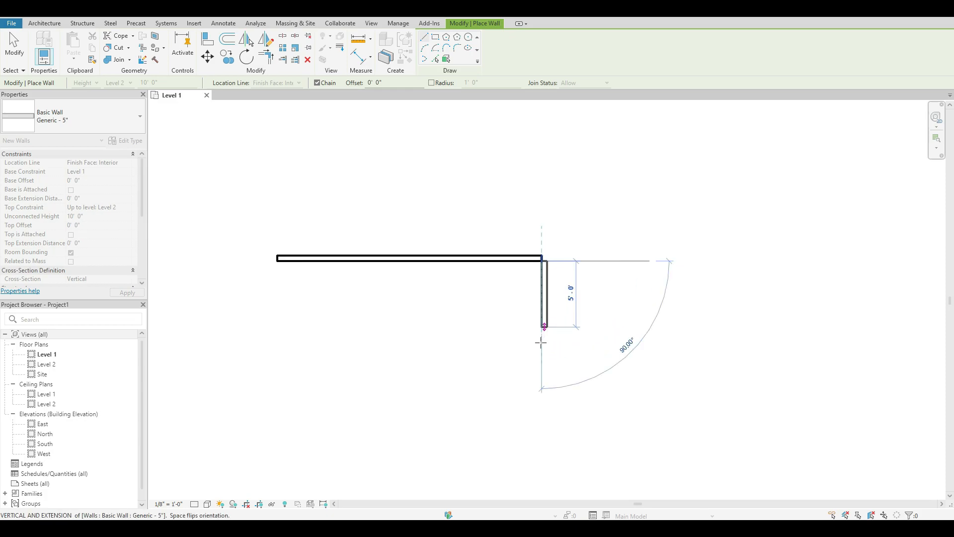
middle_drag(542, 341, 548, 280)
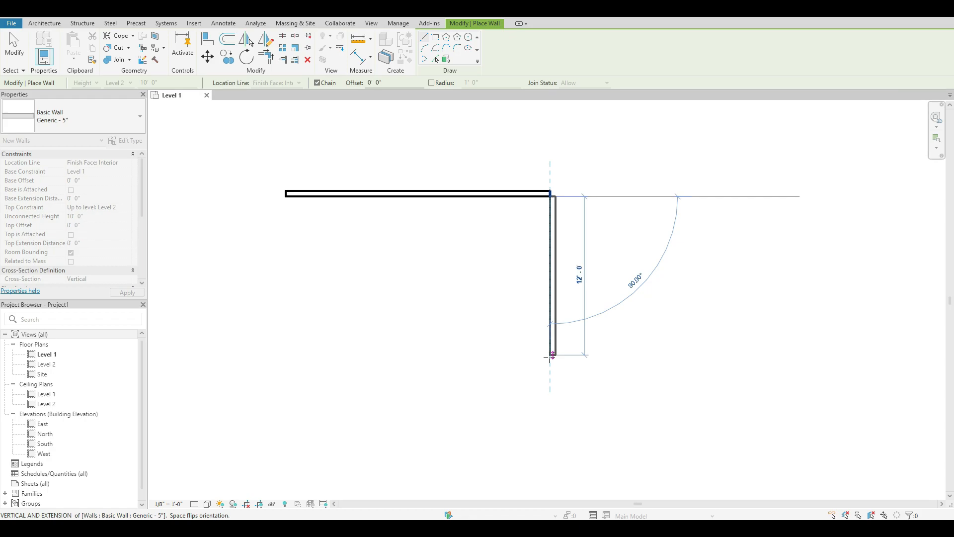
click(550, 356)
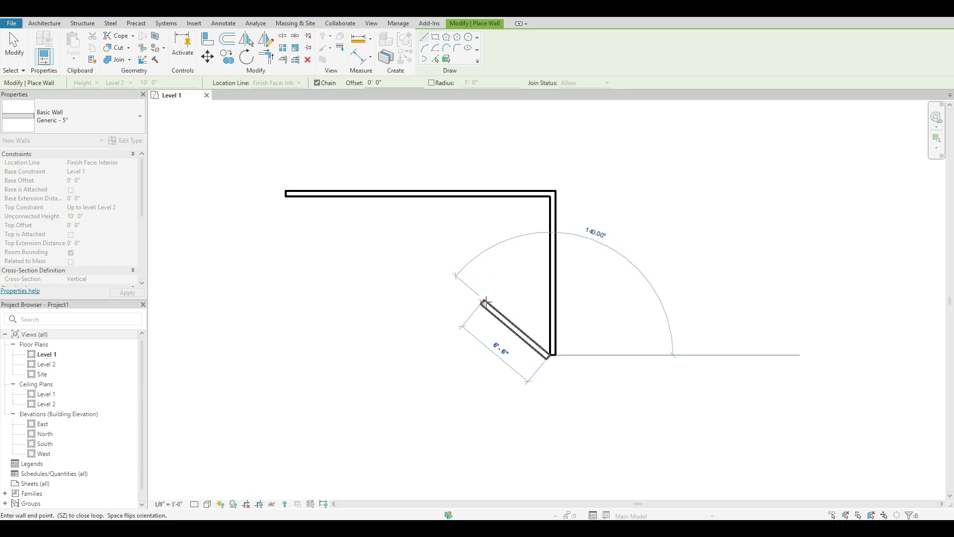
key(Escape)
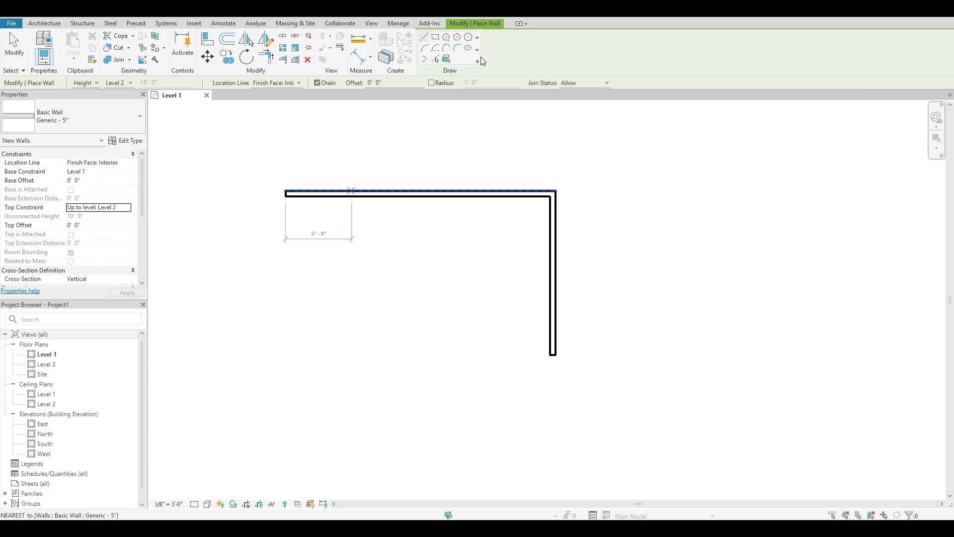
- With Chain turned off, draw a separate horizontal wall about 19' long below the two joined walls, and finish placing walls
click(425, 38)
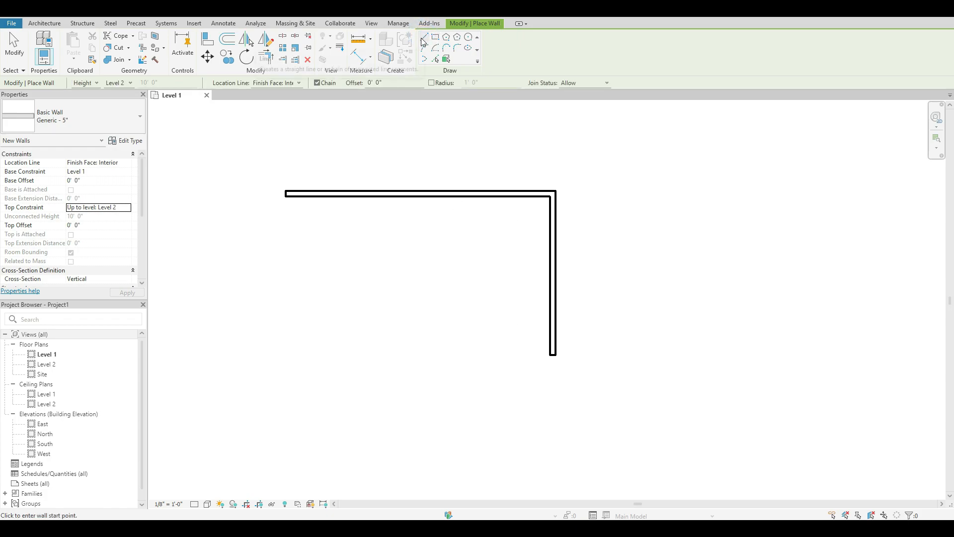
click(317, 82)
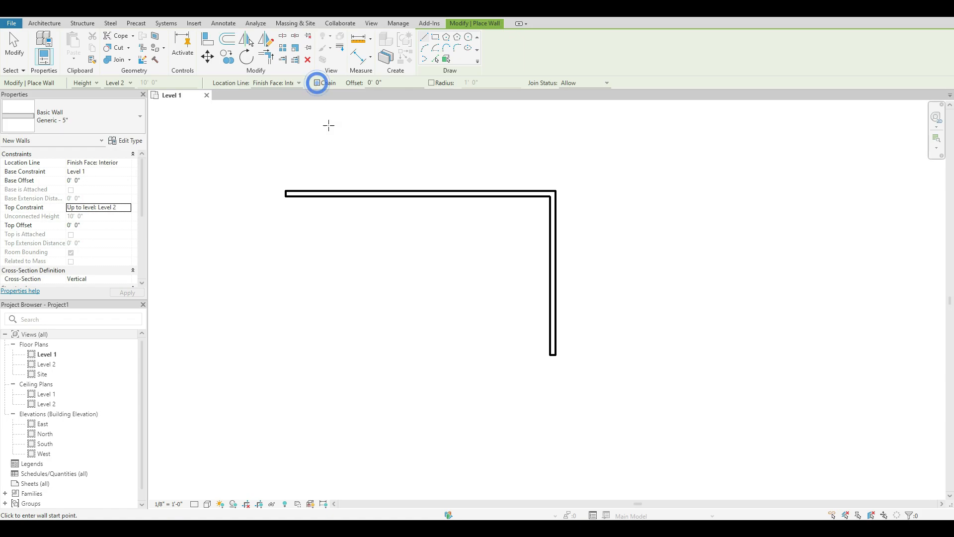
click(373, 349)
key(Escape)
click(308, 424)
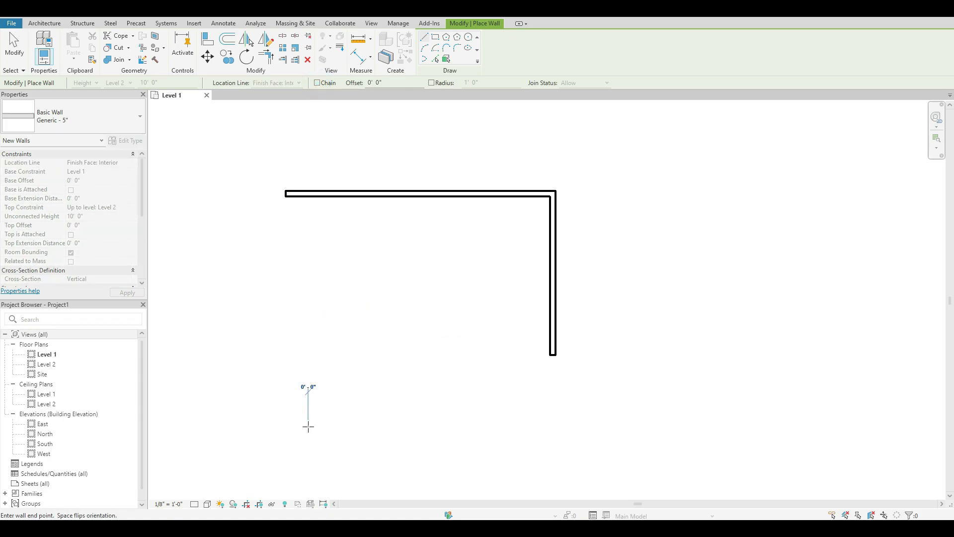
click(558, 424)
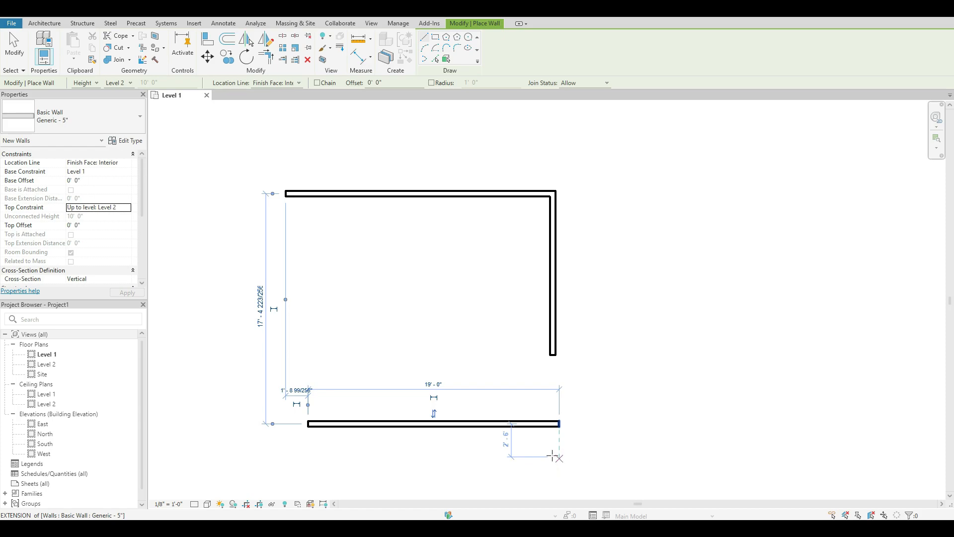
key(Escape)
key(Escape)
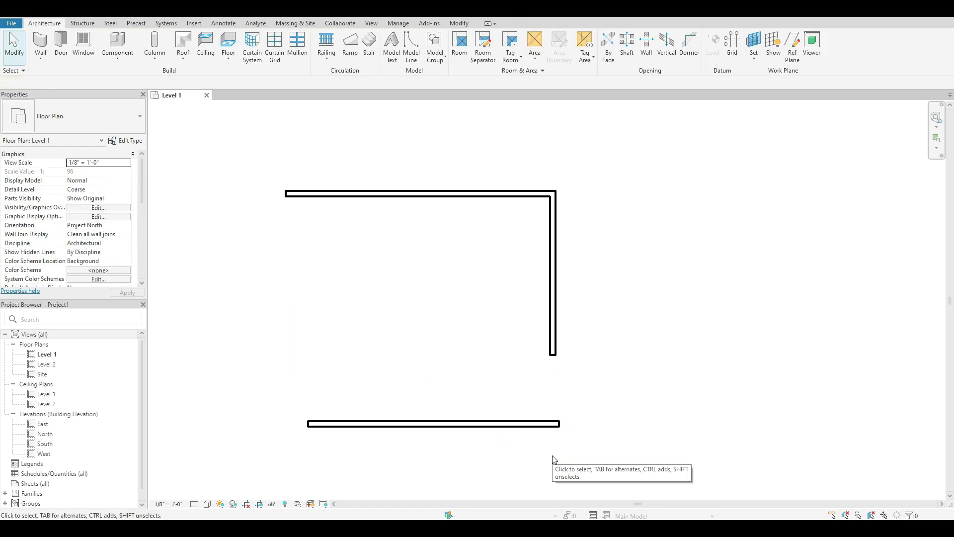